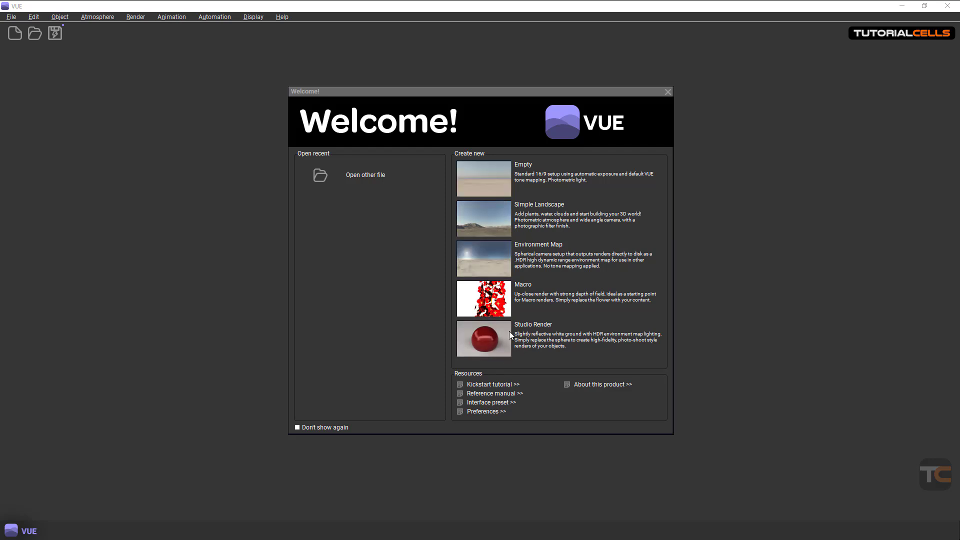
Step: Create a new scene from the Simple Landscape template
click(488, 220)
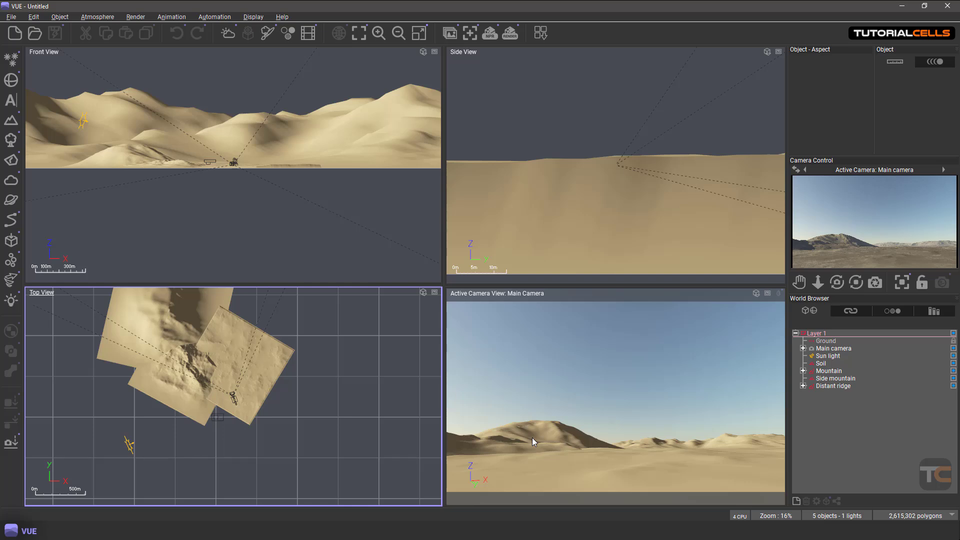
right_drag(549, 438, 604, 411)
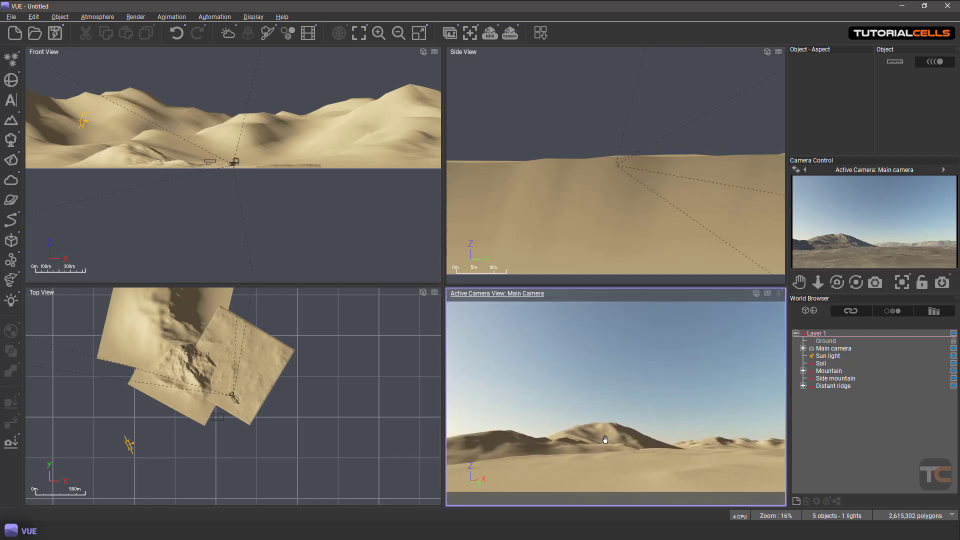
click(589, 217)
click(325, 206)
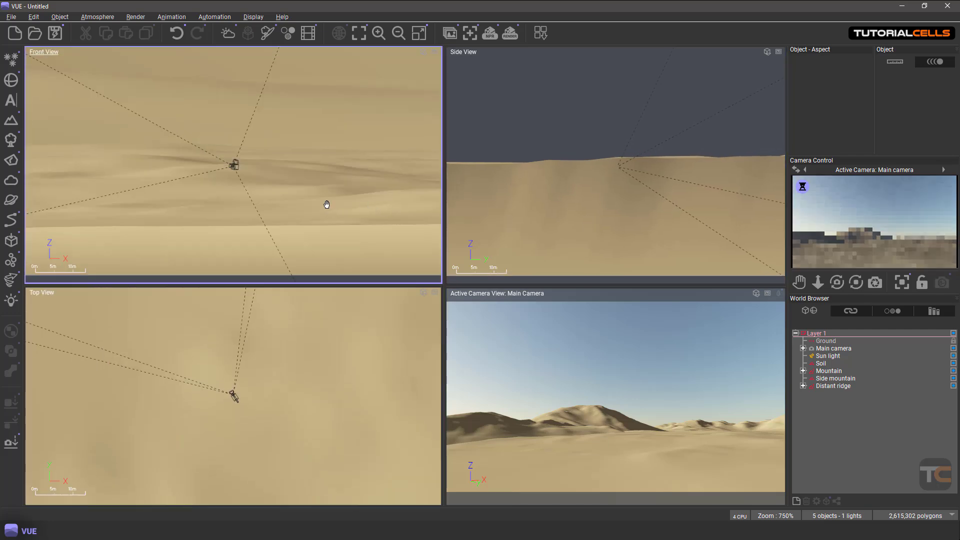
click(285, 369)
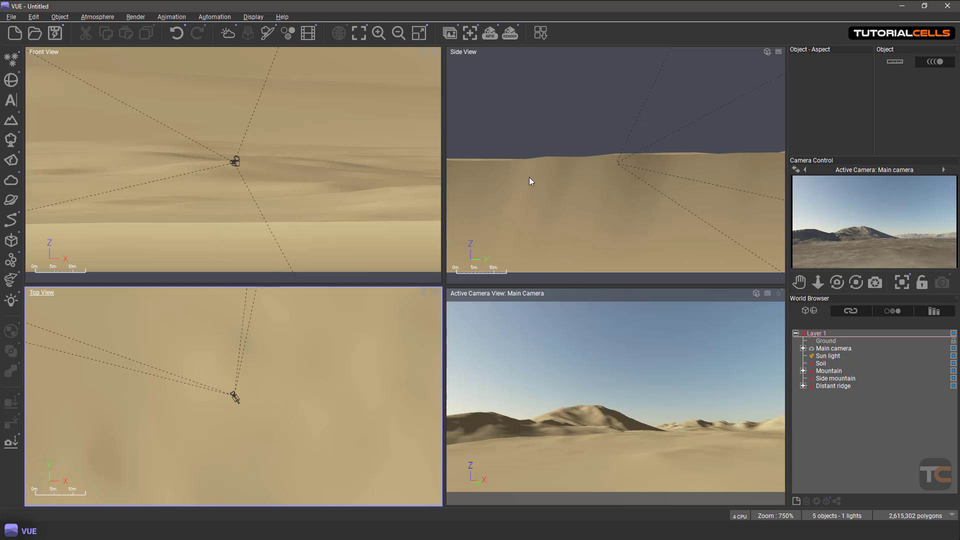
Step: Narrow the Front and Top views in the four-view layout and maximize the Main camera view
double_click(556, 294)
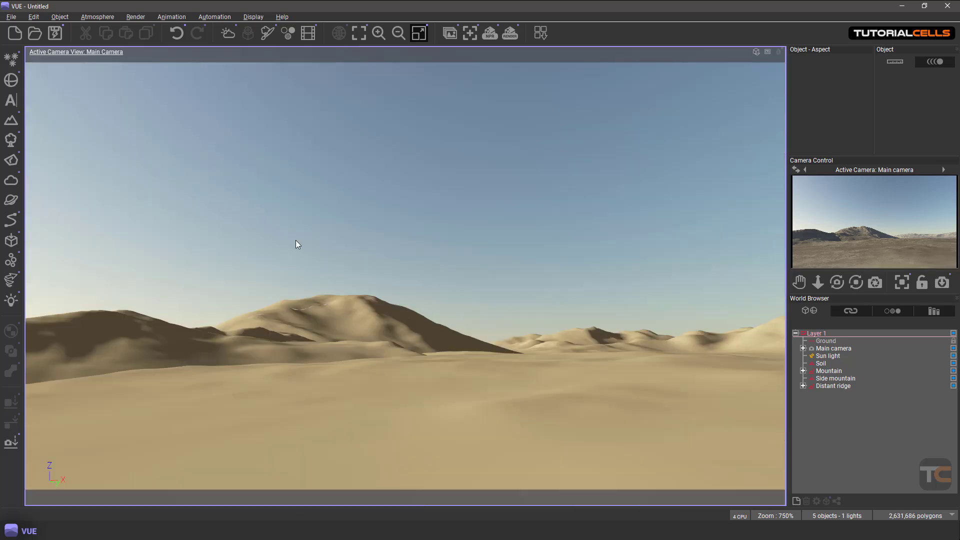
right_drag(367, 339, 349, 317)
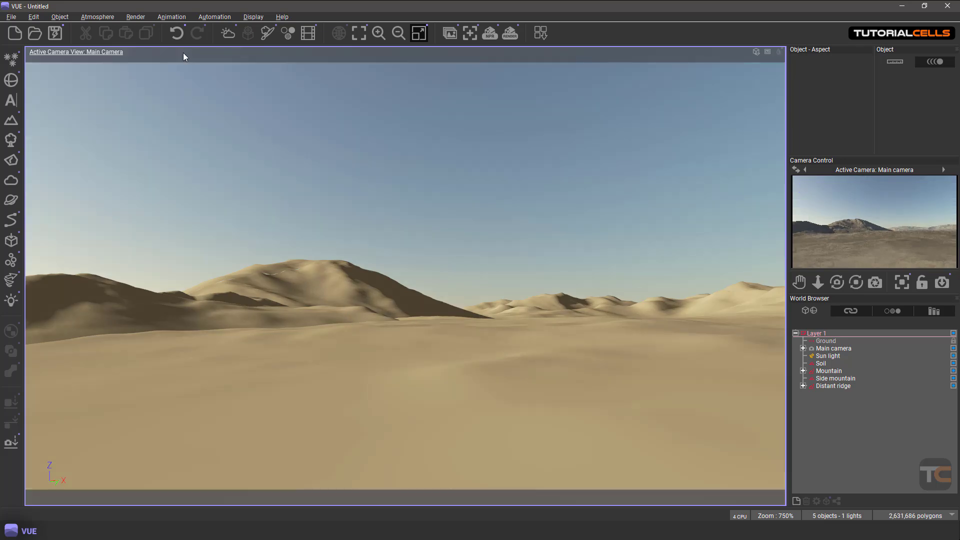
double_click(183, 52)
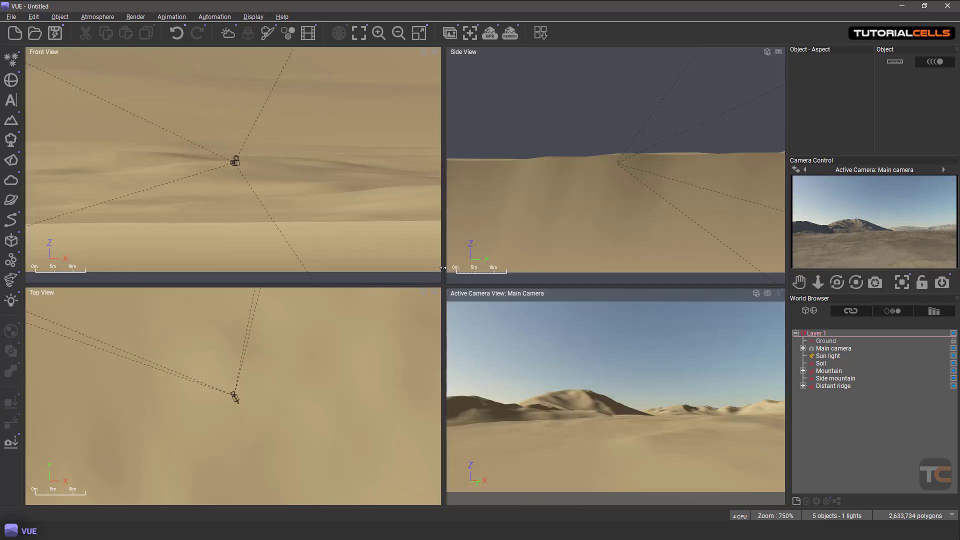
drag(443, 268, 346, 300)
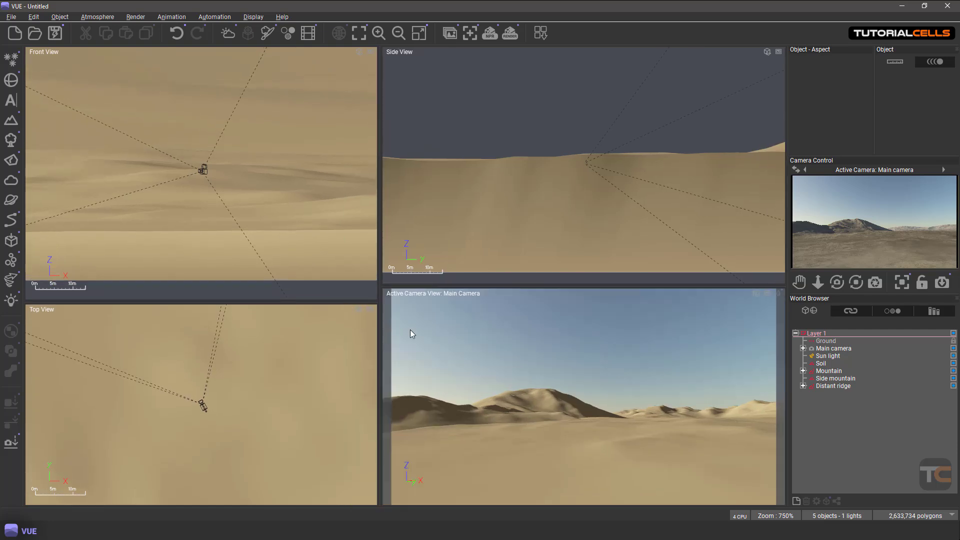
double_click(489, 294)
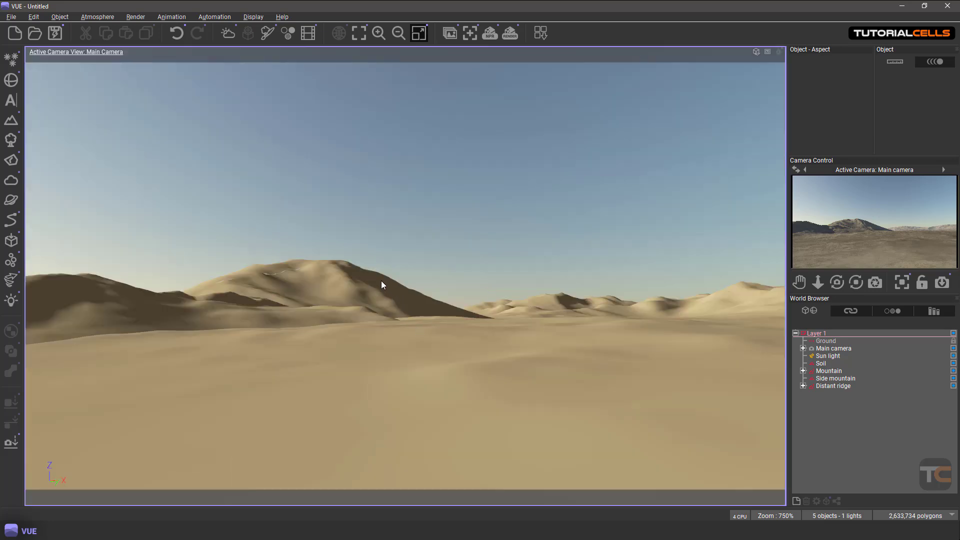
click(12, 17)
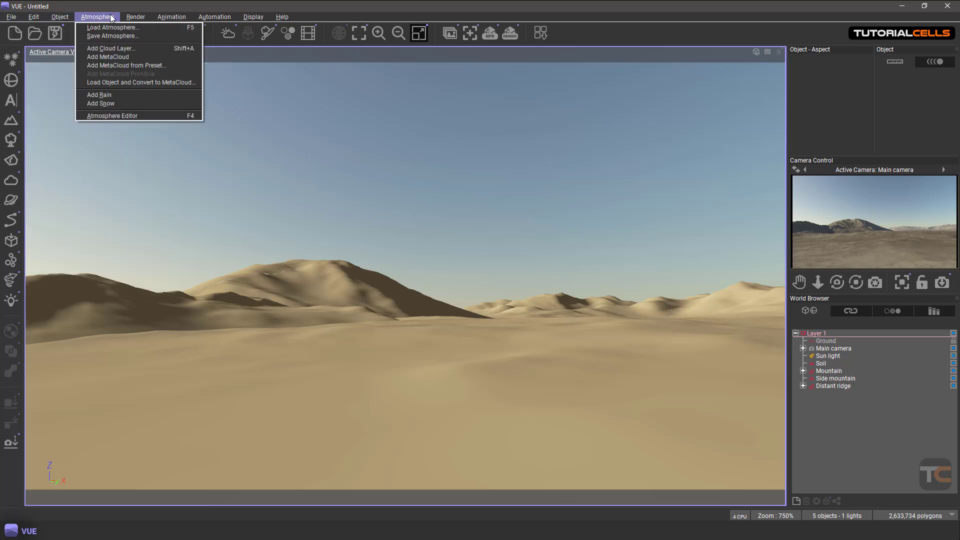
click(255, 2)
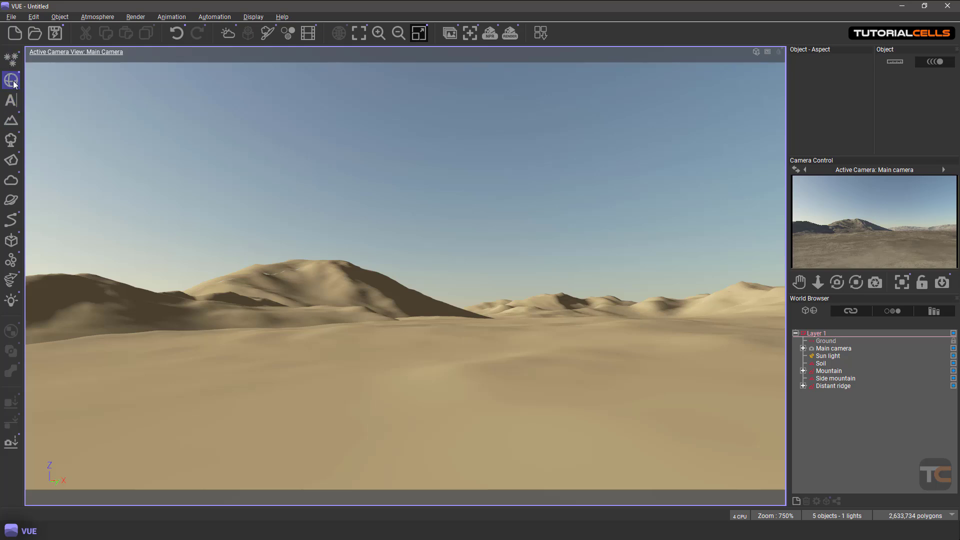
Step: Add a cube primitive to the landscape and frame it in the Main camera view
drag(13, 84, 62, 88)
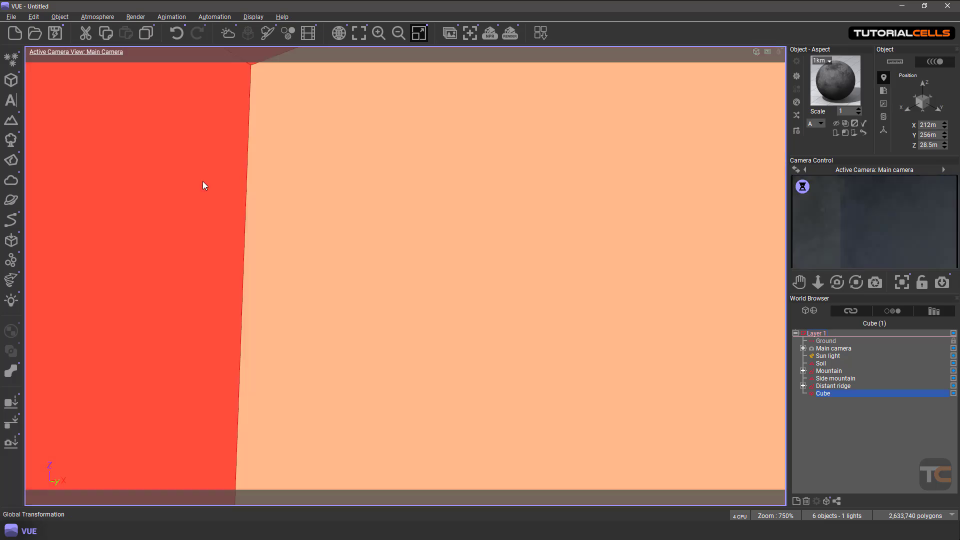
scroll(342, 216, down, 7)
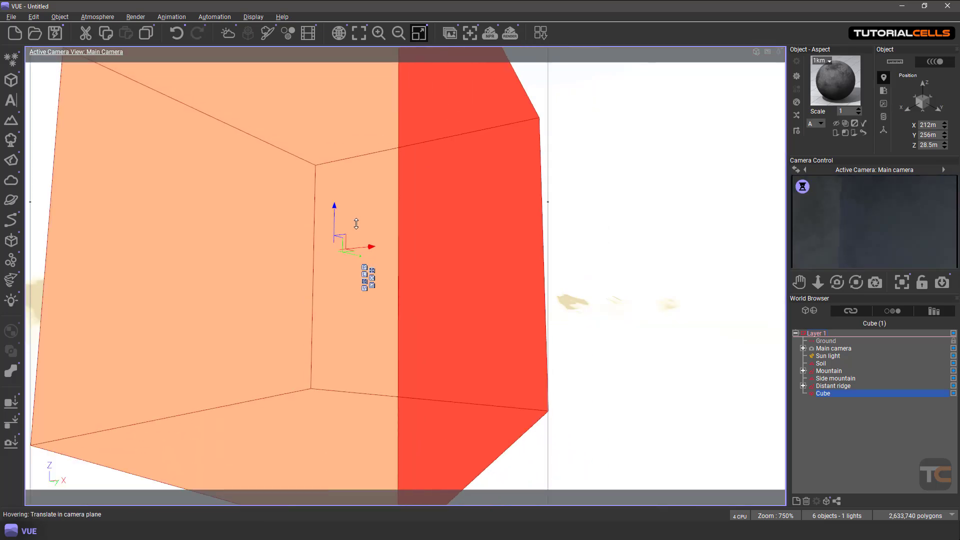
scroll(356, 223, down, 3)
scroll(350, 210, up, 3)
scroll(369, 205, down, 3)
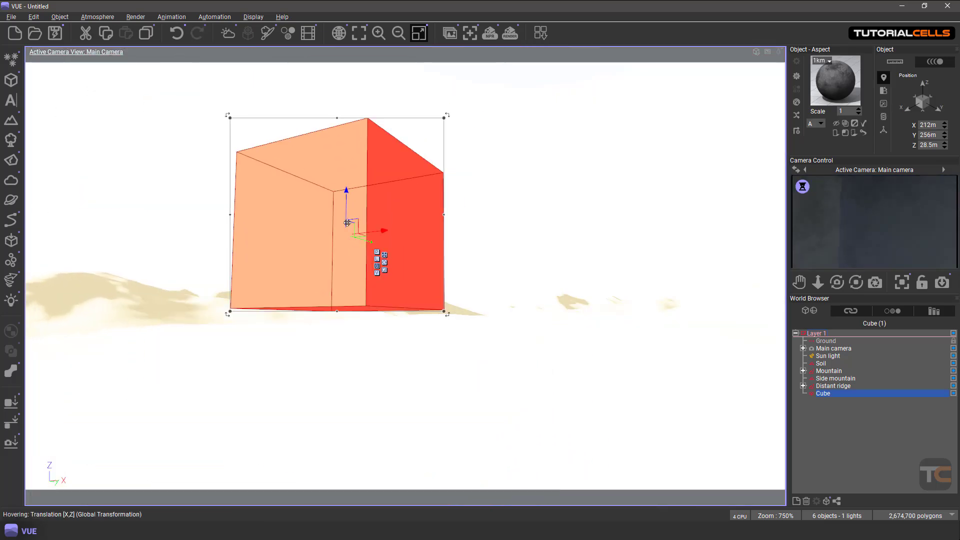
right_drag(369, 205, 376, 243)
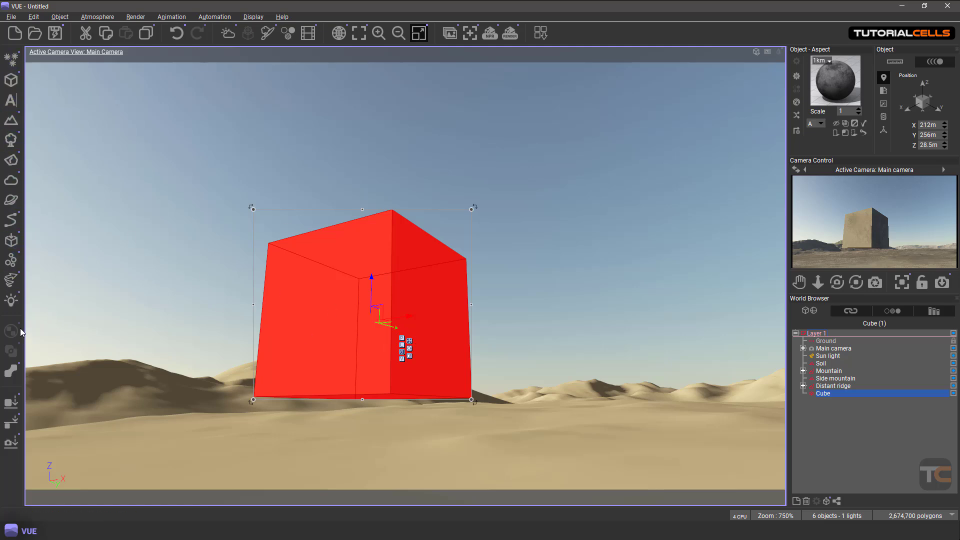
Step: Add a heightfield terrain and move it beside the existing mountains, to about X -82 m, Y -150 m
right_click(13, 124)
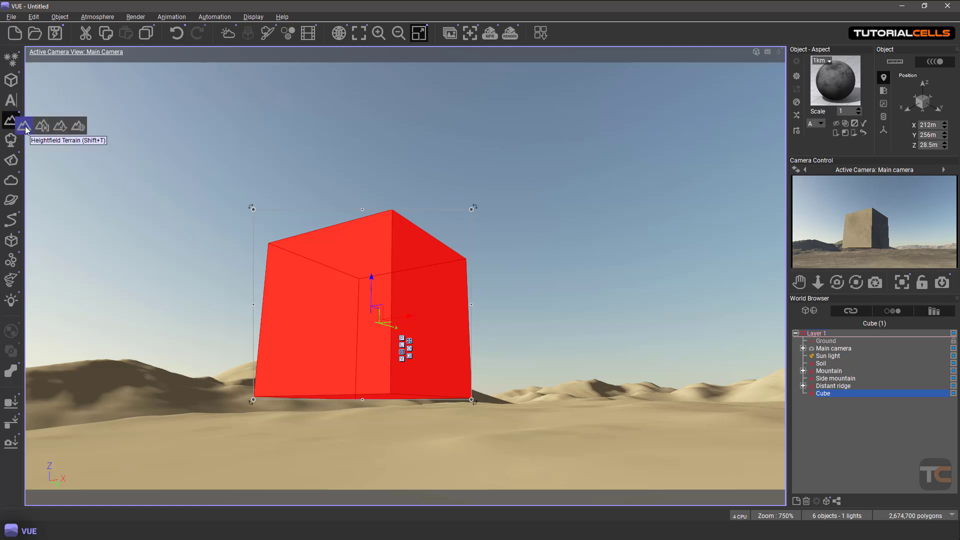
click(24, 126)
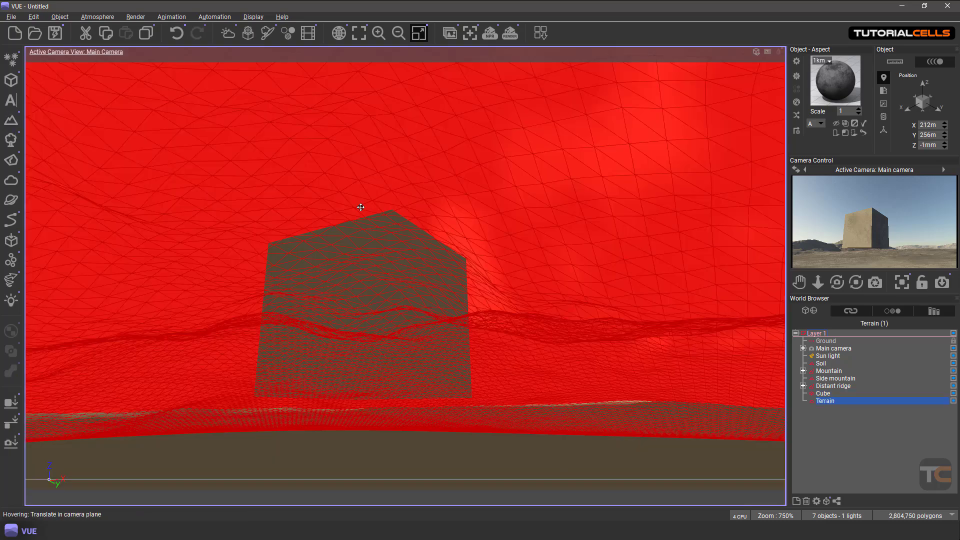
right_drag(502, 261, 462, 368)
scroll(461, 368, down, 10)
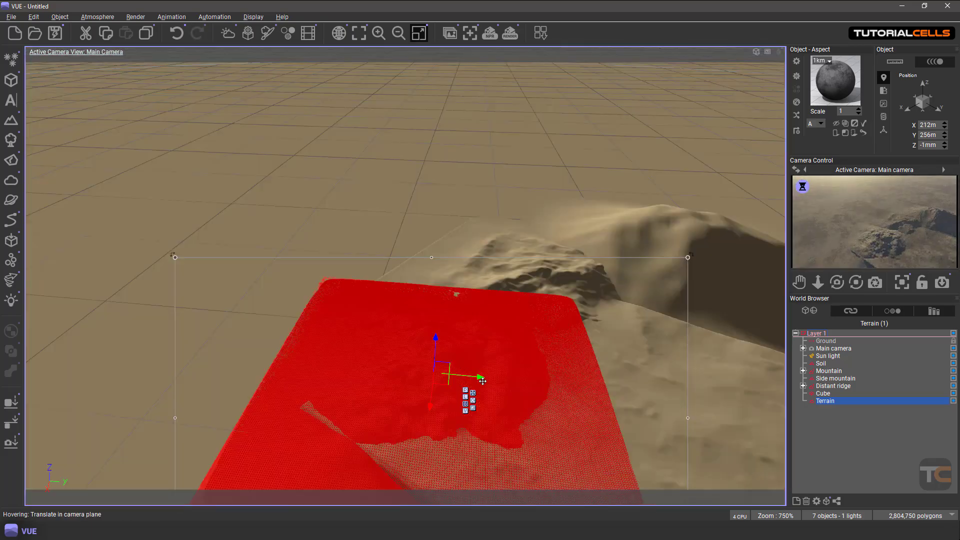
drag(463, 371, 356, 301)
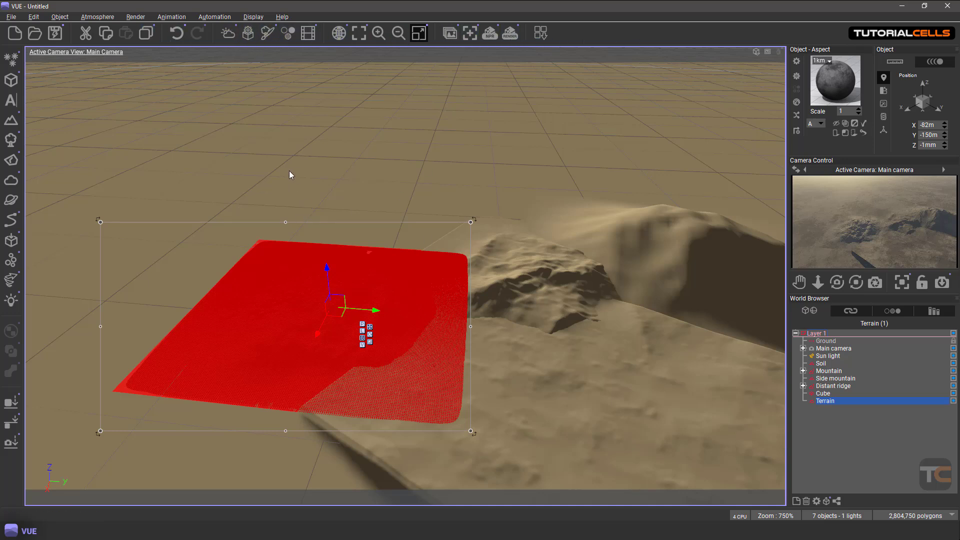
Step: Sculpt a tall raised area onto the new heightfield terrain in the Terrain Editor
click(550, 237)
click(301, 319)
click(800, 66)
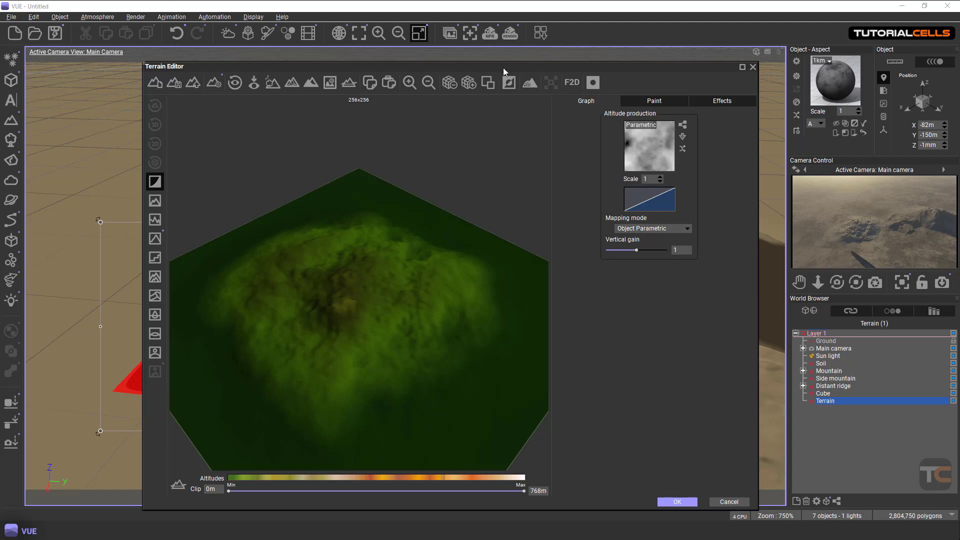
drag(503, 67, 481, 42)
drag(418, 270, 489, 231)
click(733, 44)
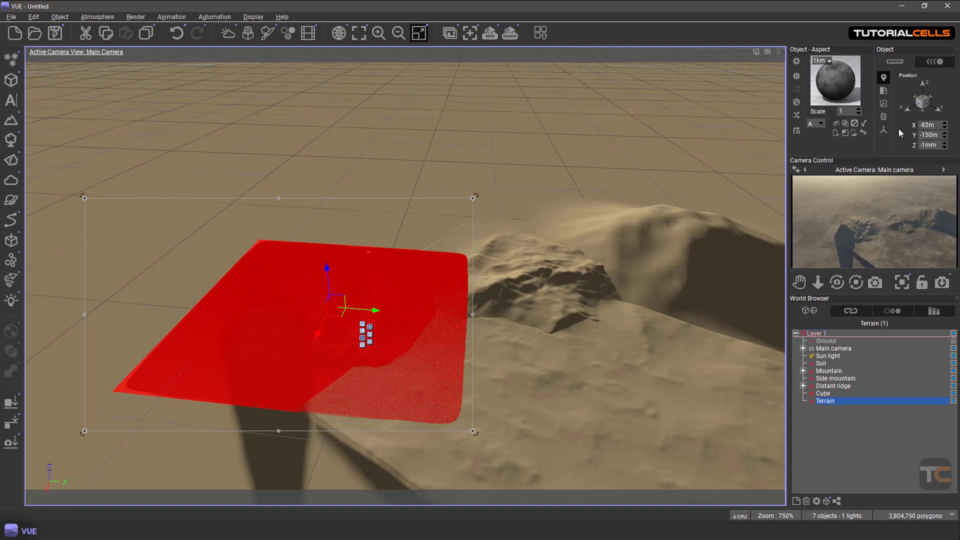
Step: Review the new terrain's orientation, position and animation properties
click(883, 104)
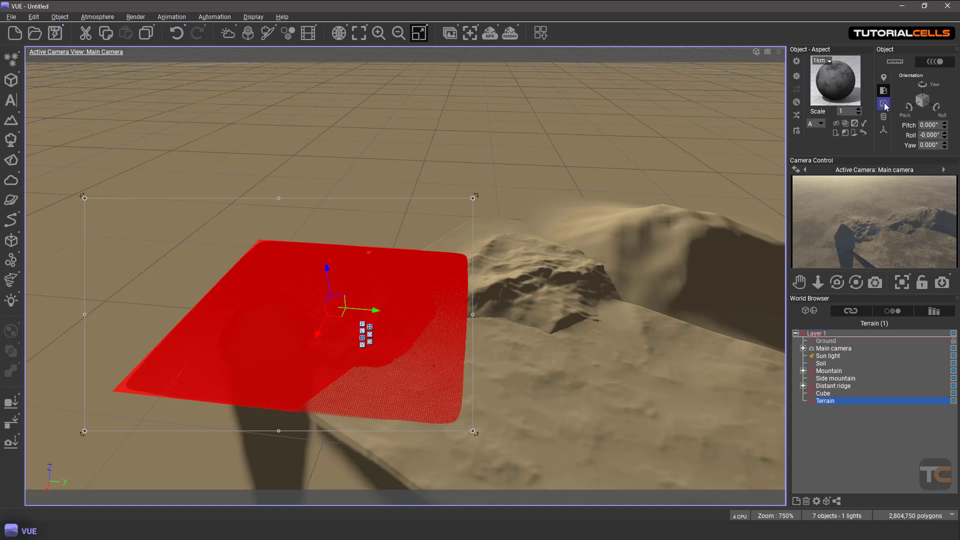
click(883, 77)
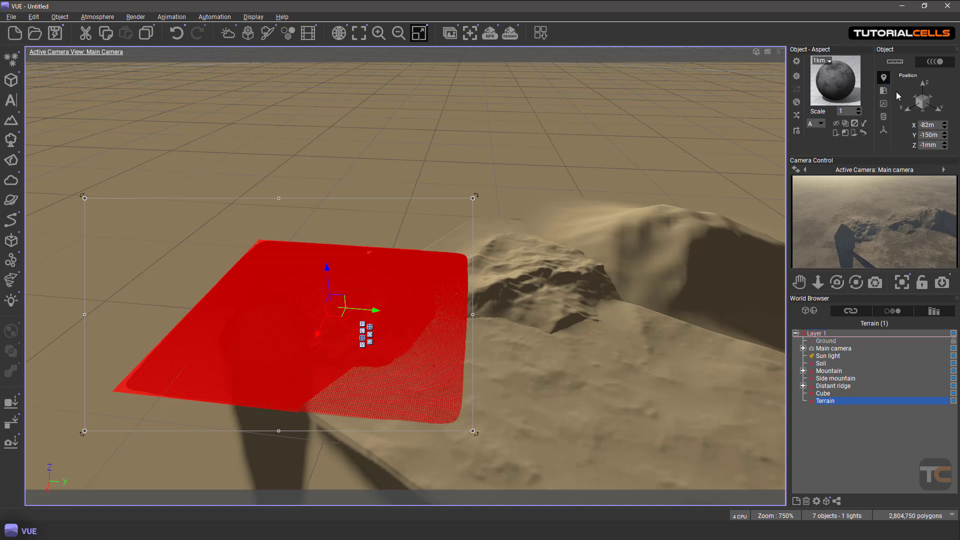
click(934, 63)
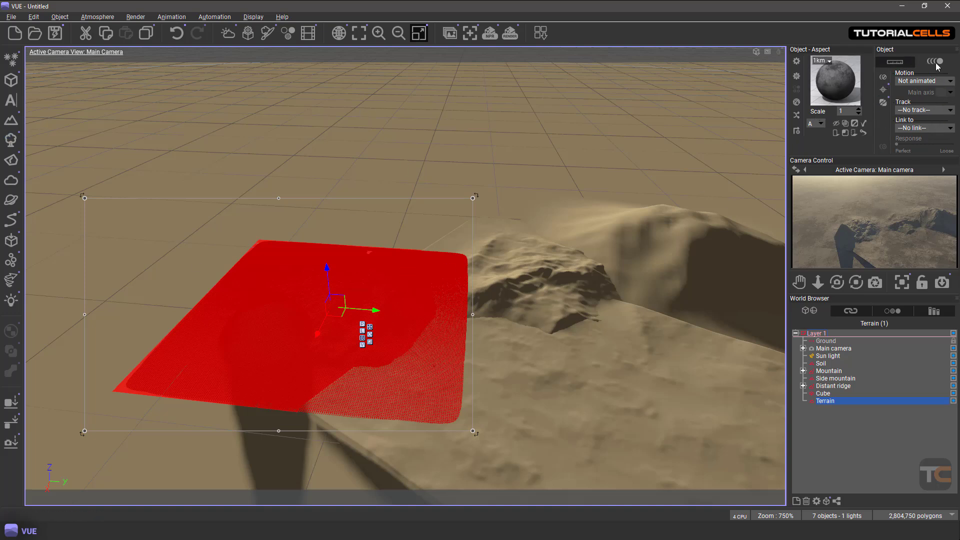
click(903, 63)
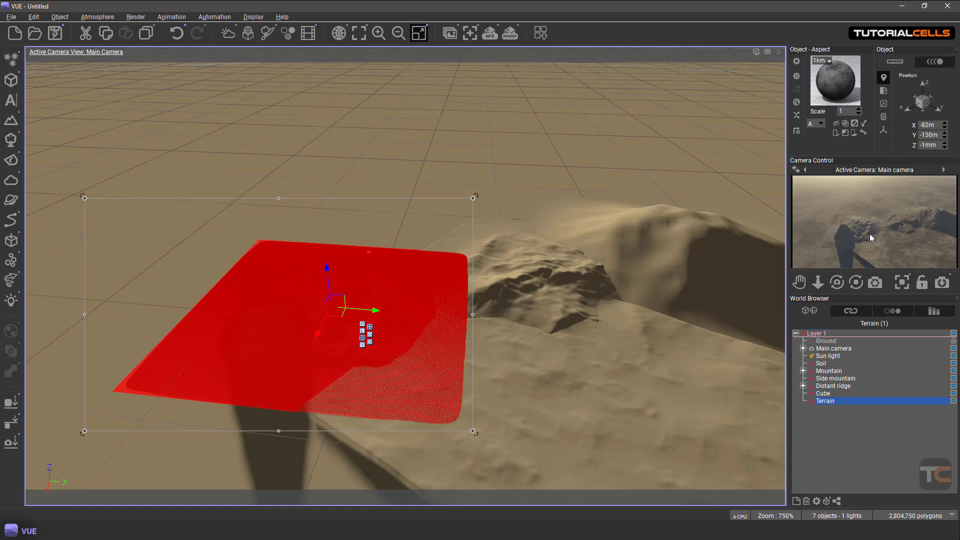
Step: Raise the cube vertically to a Z position of about 35.9 m
right_drag(673, 262, 557, 287)
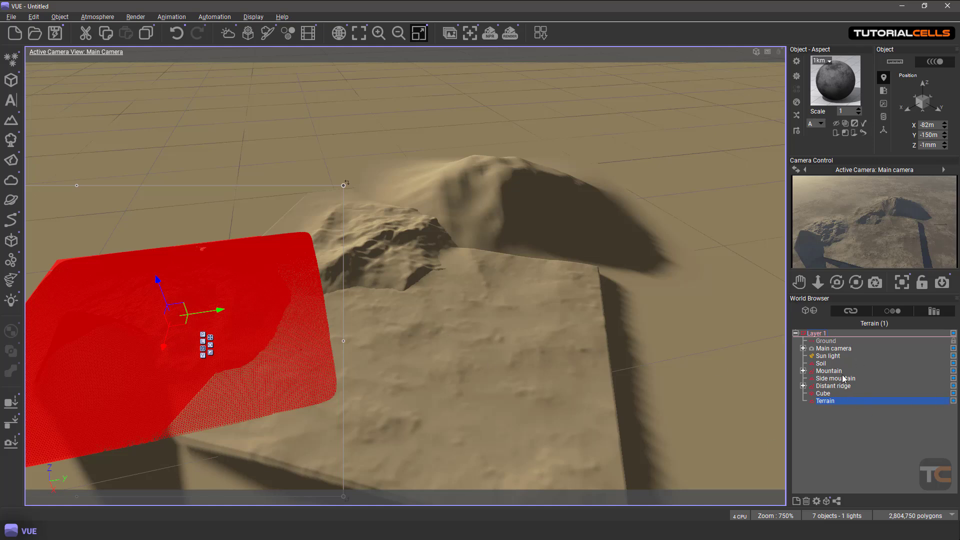
click(825, 394)
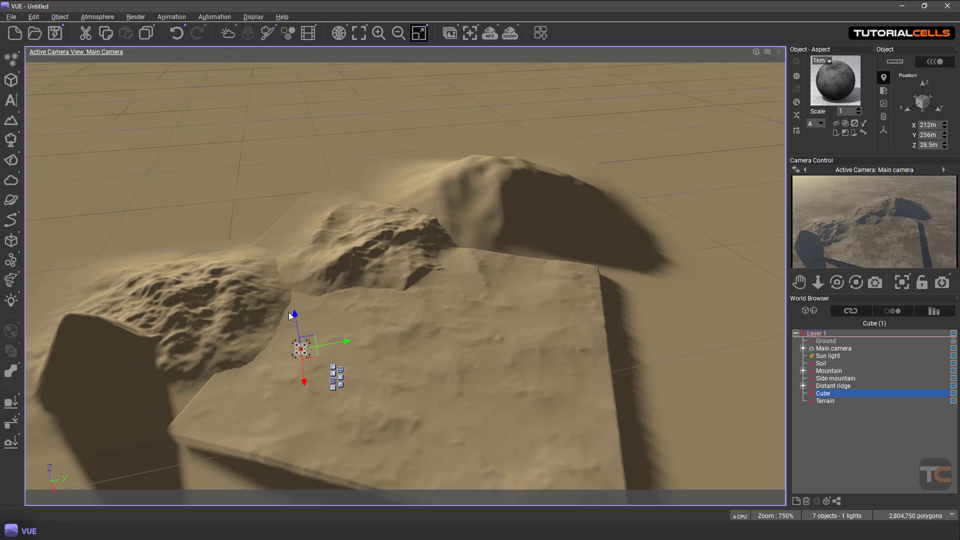
mouse_move(290, 316)
mouse_down()
mouse_move(295, 302)
mouse_move(302, 311)
mouse_up()
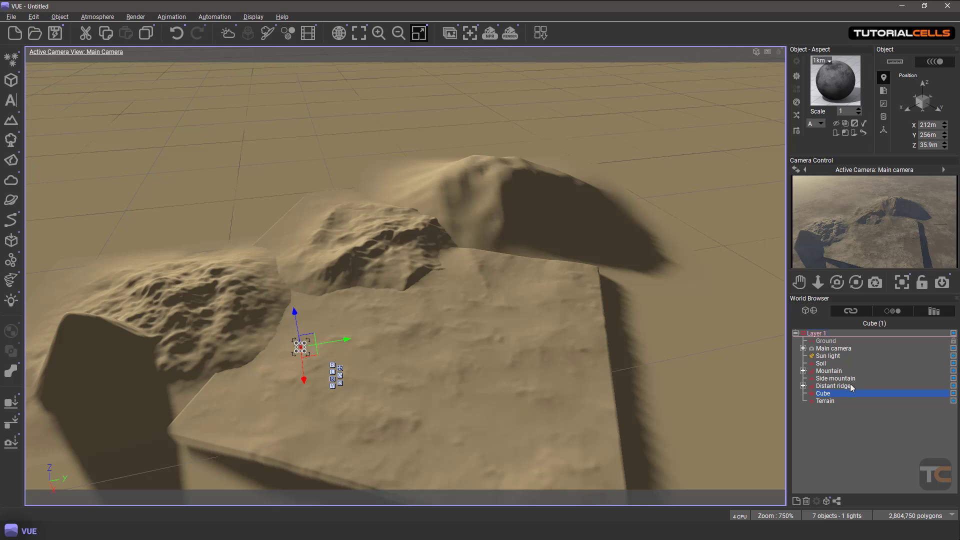
Step: Delete the Soil terrain in the foreground of the landscape
click(504, 317)
key(Delete)
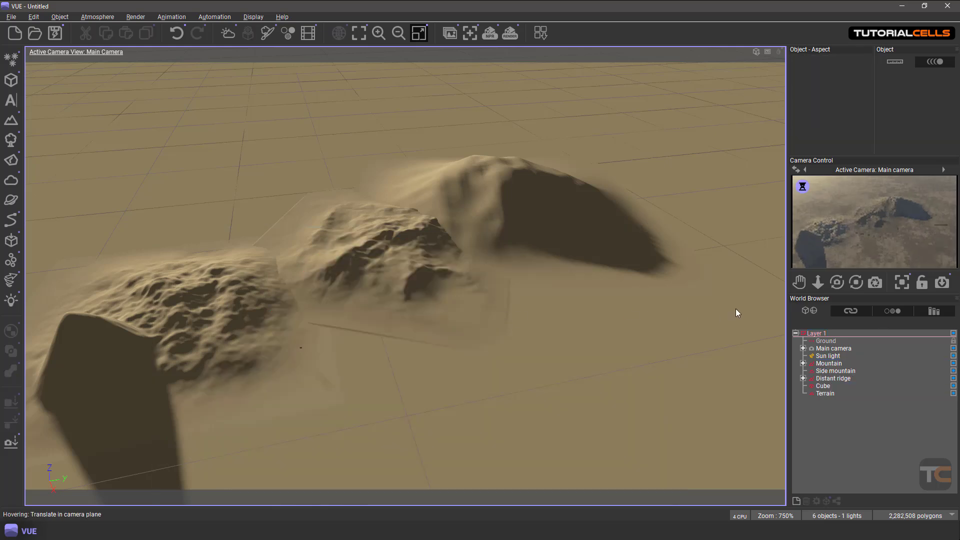
Step: Select the Mountain terrain among the scene objects and examine the World Browser's links, materials and library lists
click(832, 342)
click(834, 348)
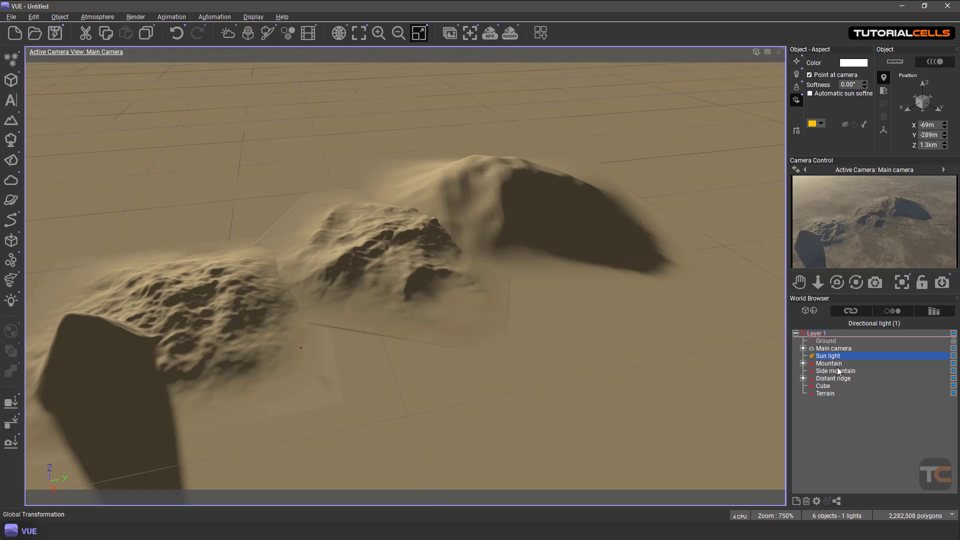
click(834, 363)
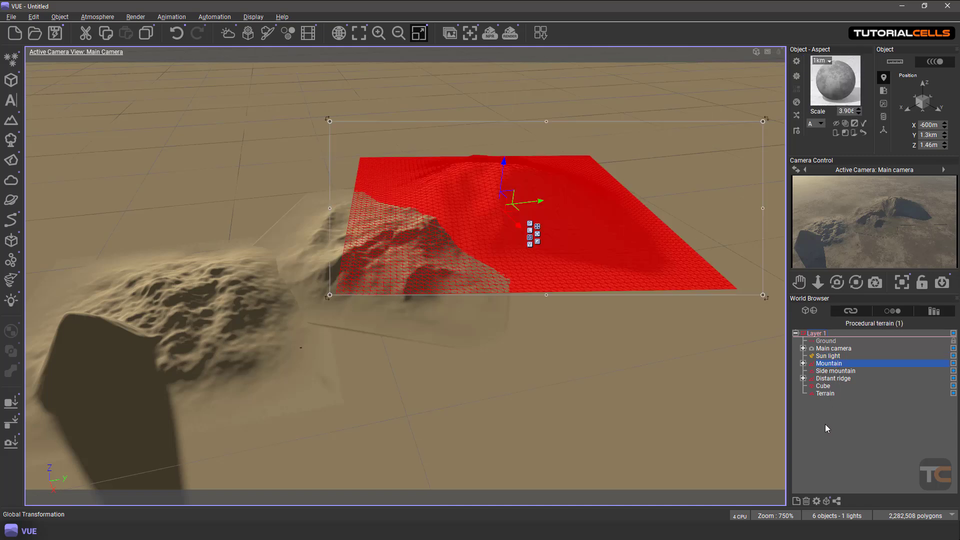
click(850, 310)
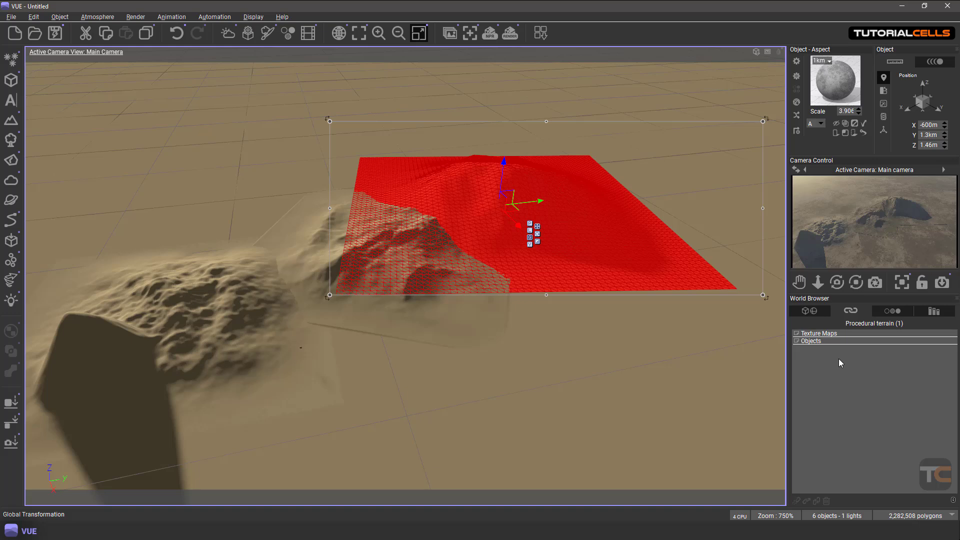
click(892, 310)
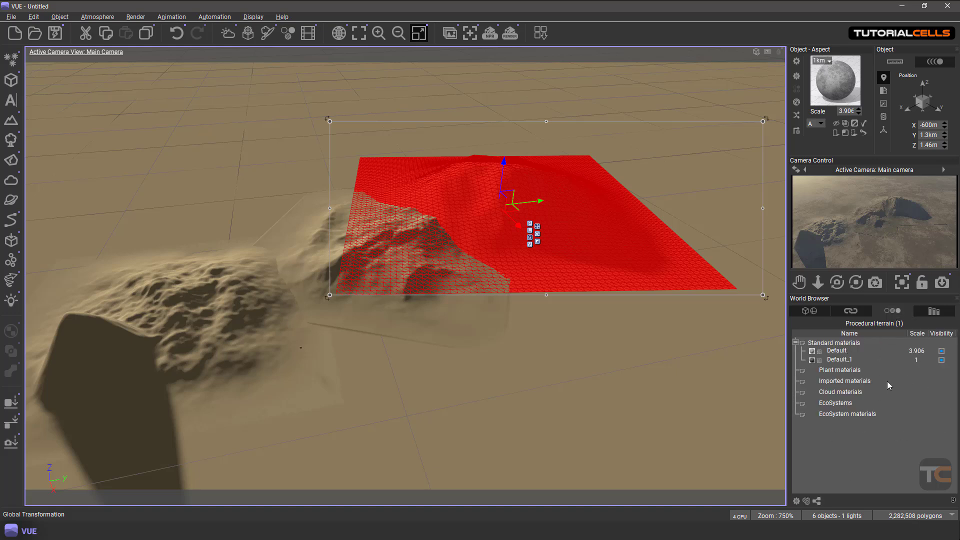
click(933, 311)
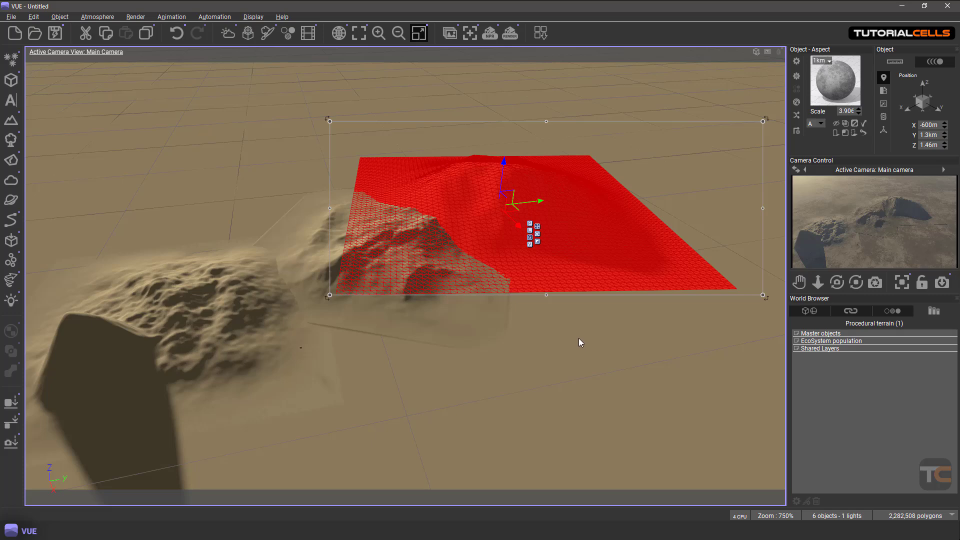
right_drag(531, 327, 546, 349)
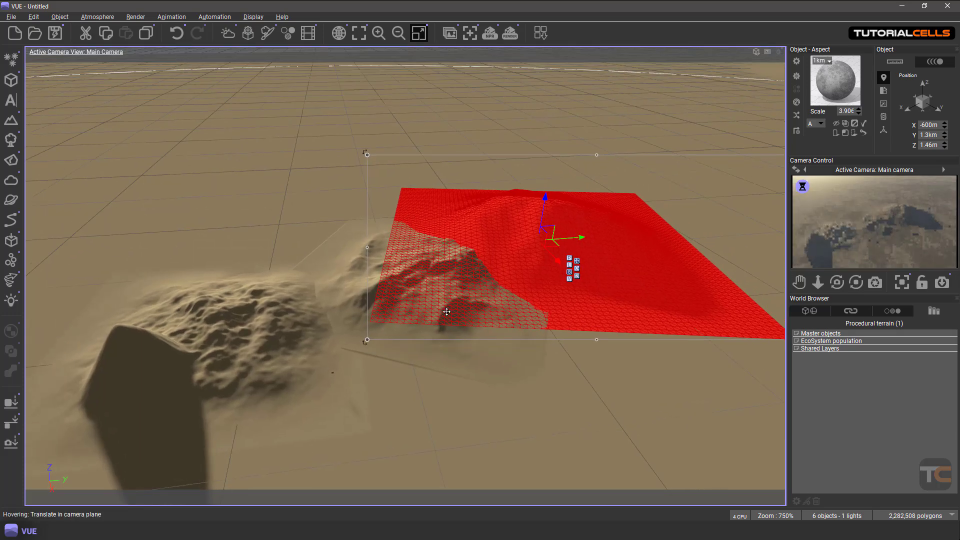
mouse_move(338, 239)
right_down()
mouse_move(328, 223)
mouse_move(311, 235)
mouse_move(325, 228)
right_up()
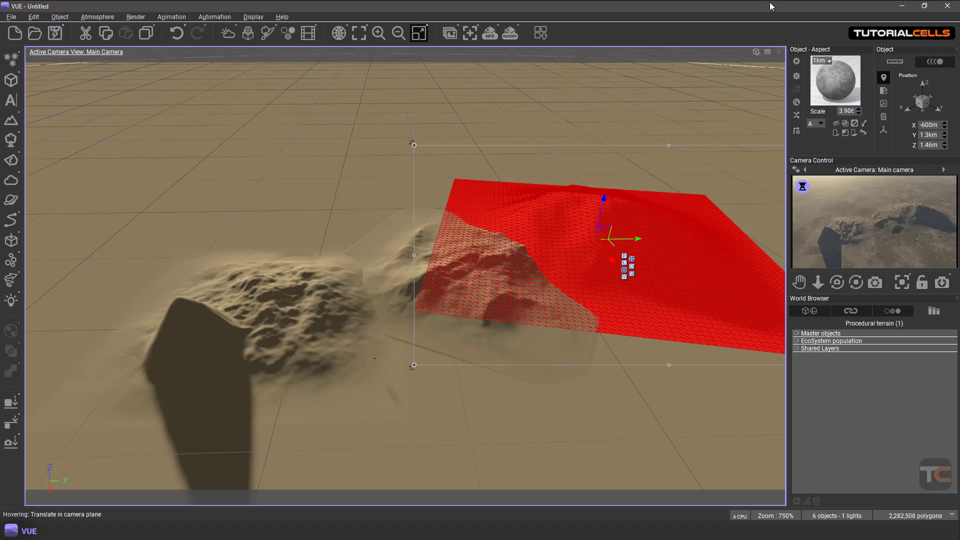